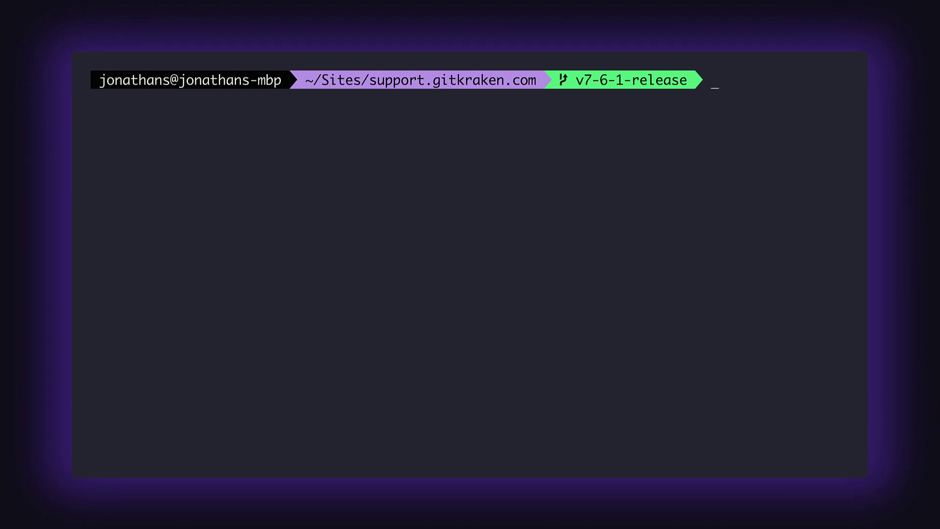
pyautogui.write('git status')
# Run git status then git pull, fast-forwarding v7-6-1-release and updating README.md.
pyautogui.press('Return')
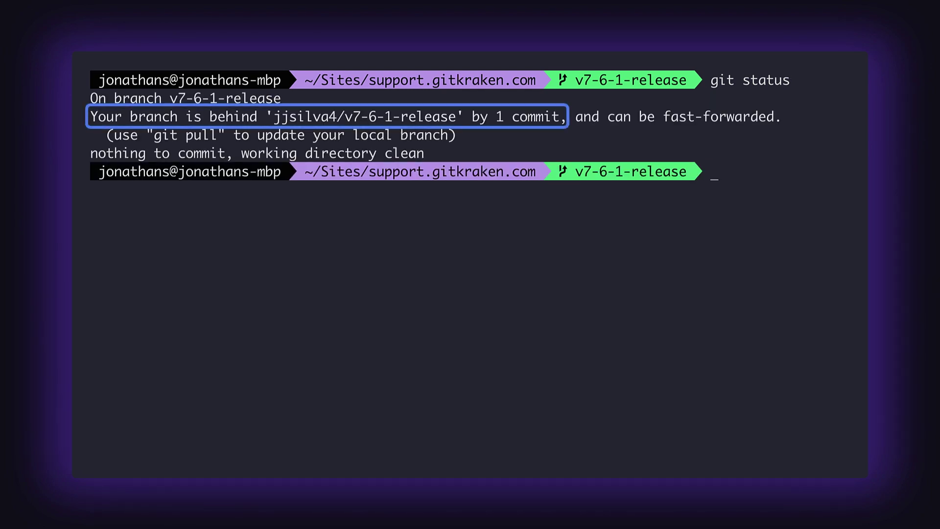
pyautogui.write('git ')
pyautogui.write('pull jj')
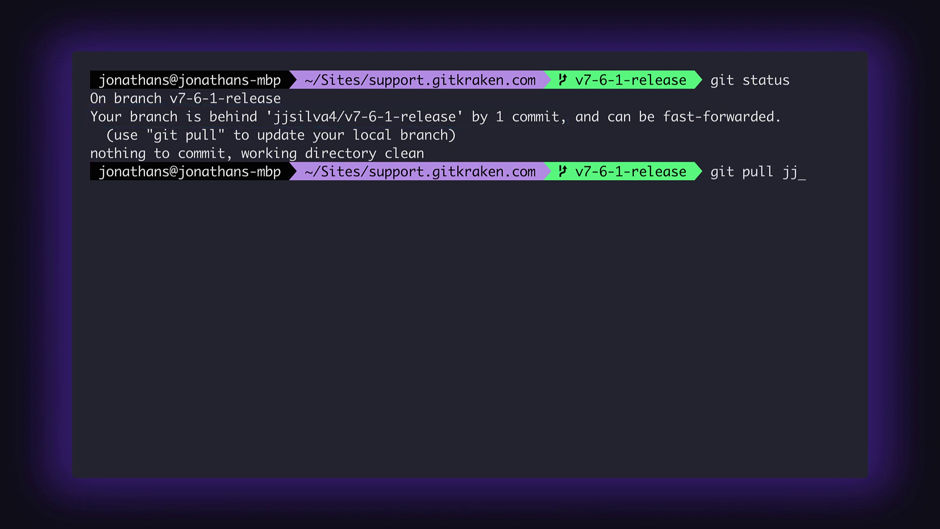
pyautogui.write('silva4')
pyautogui.press('Return')
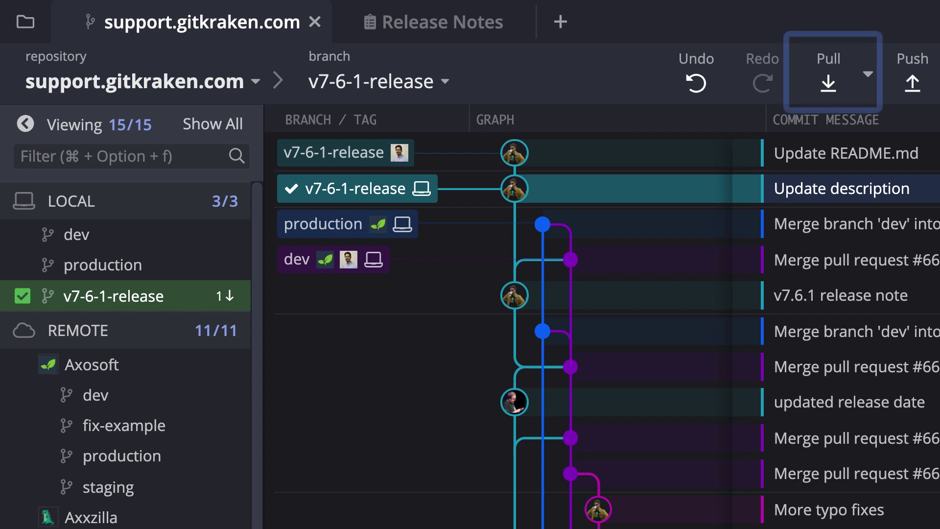
# Pull the one missing commit so local v7-6-1-release matches its remote.
pyautogui.click(830, 100)
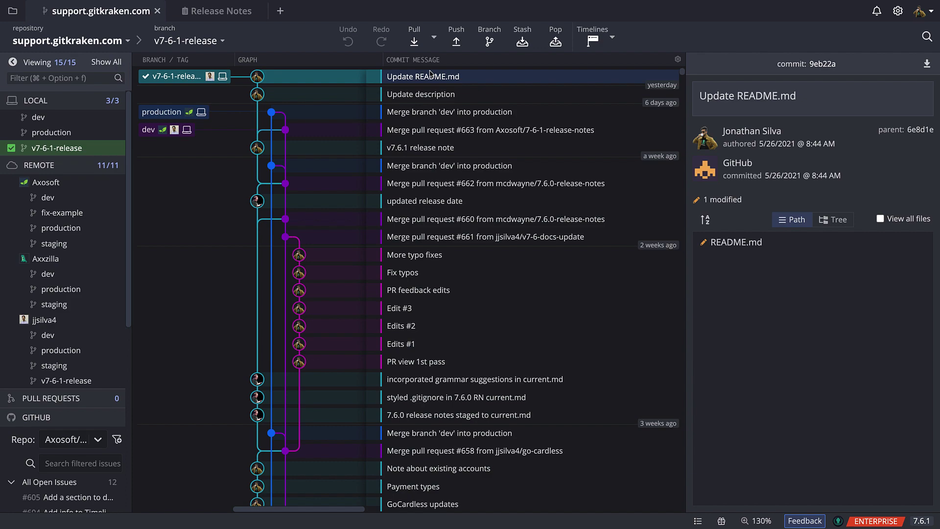
# Choose Fetch All as the toolbar Pull button's default operation.
pyautogui.click(434, 38)
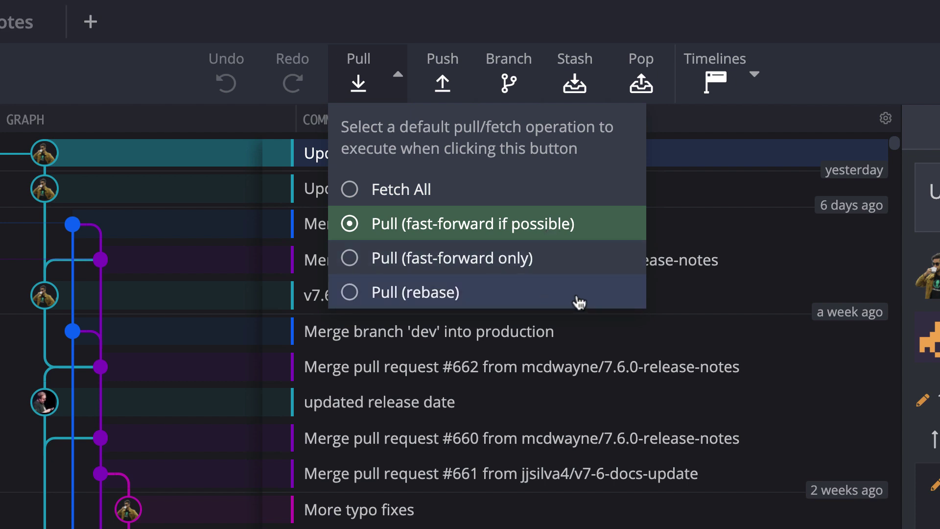
pyautogui.click(355, 197)
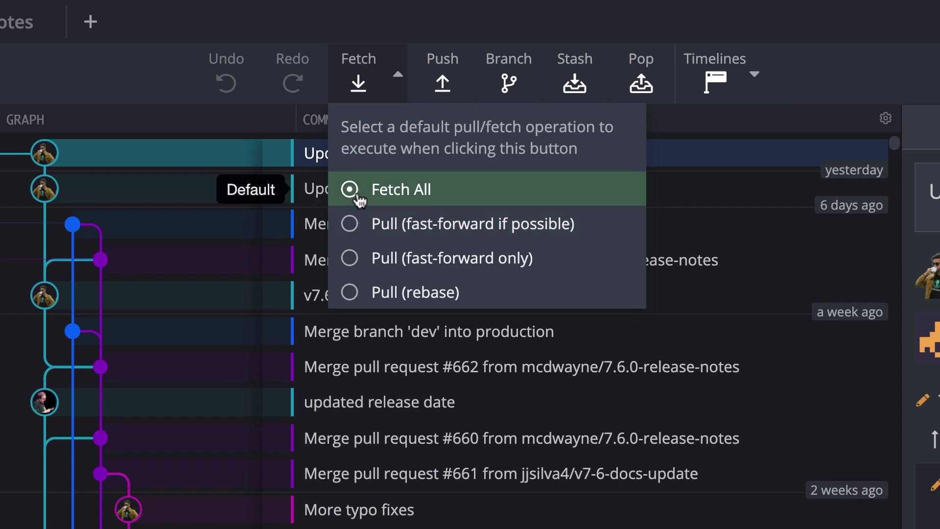